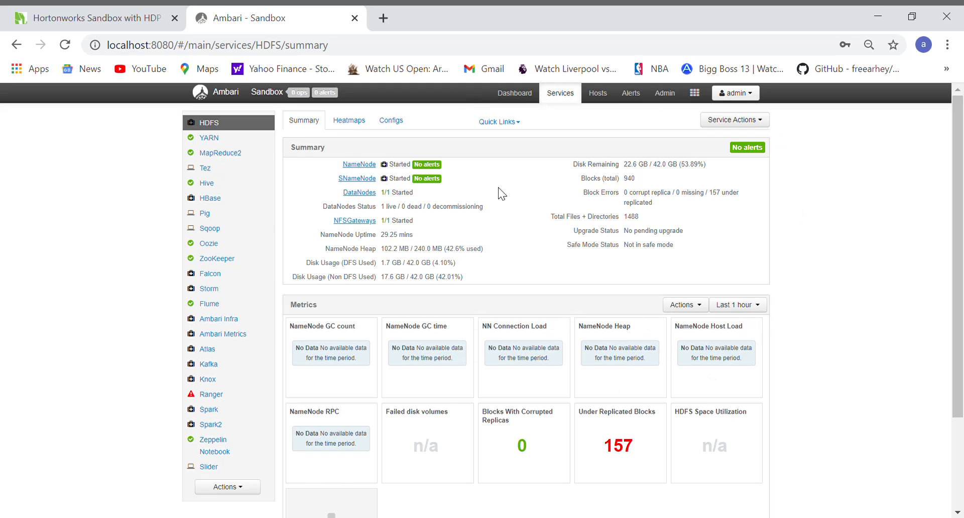
Step: Navigate the HDFS Files View into the empty /data/input_data folder
click(694, 92)
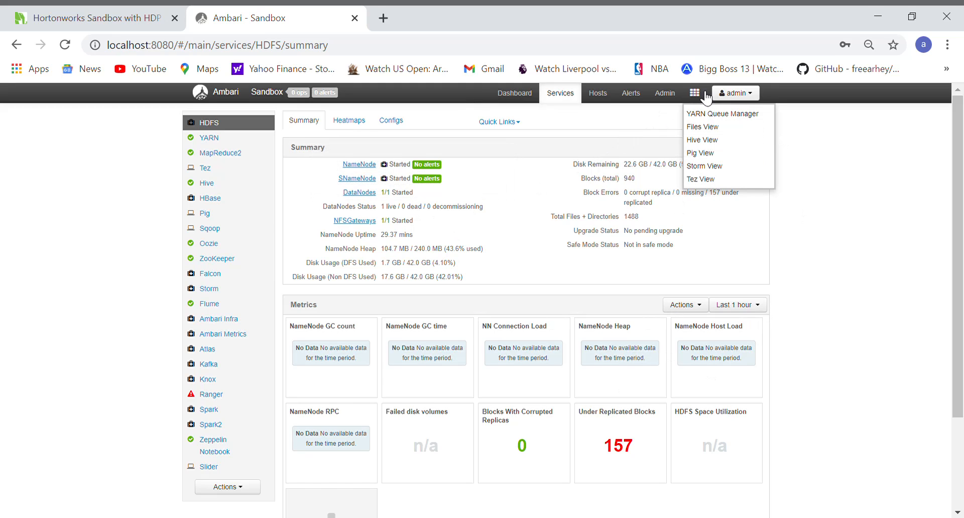
click(709, 128)
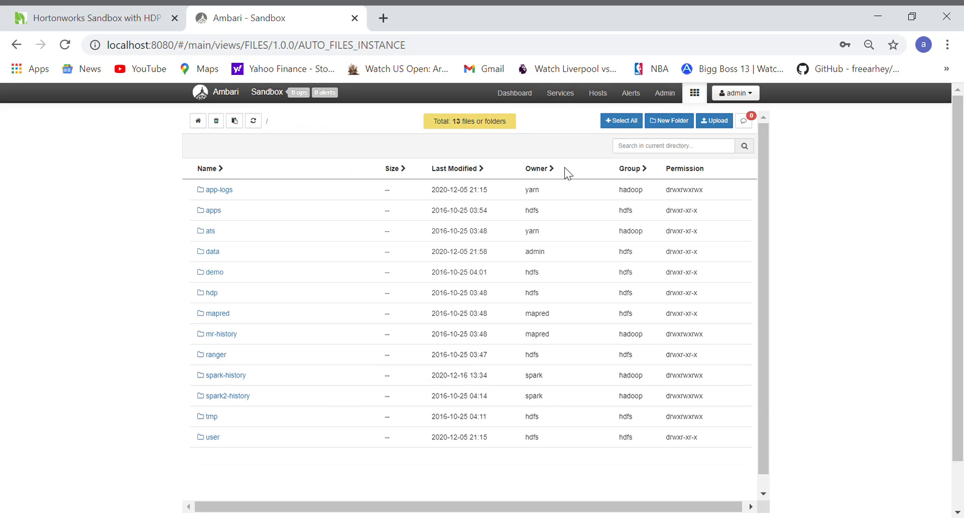
click(213, 251)
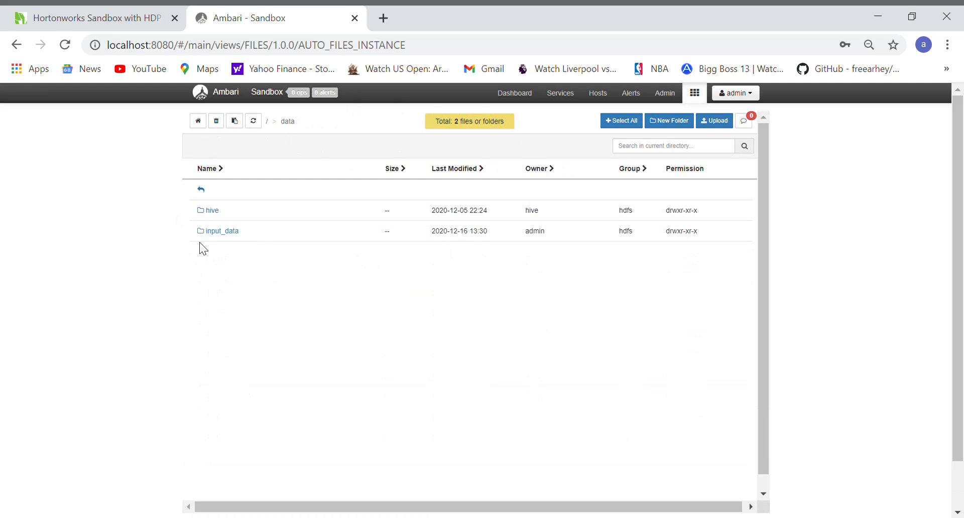
click(227, 236)
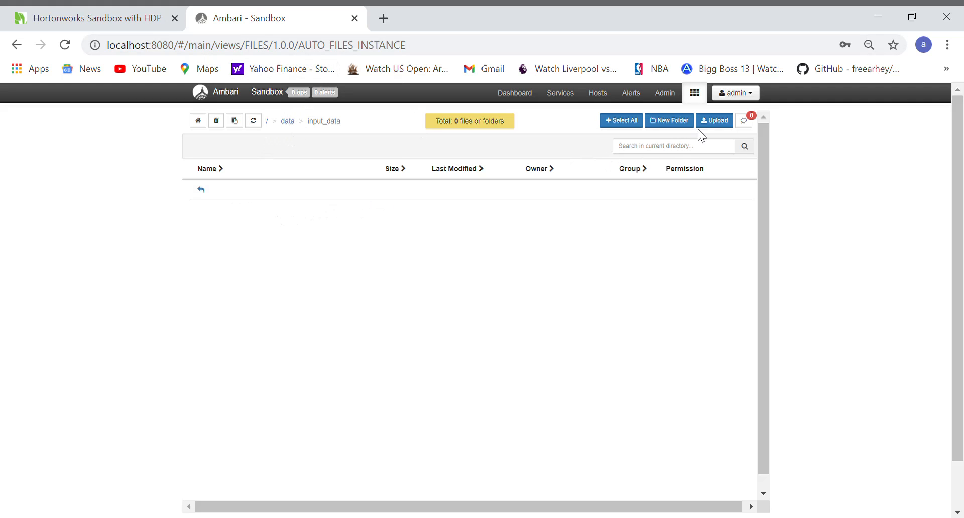
Step: Upload trucks.csv from D:\hive_data into /data/input_data
click(714, 121)
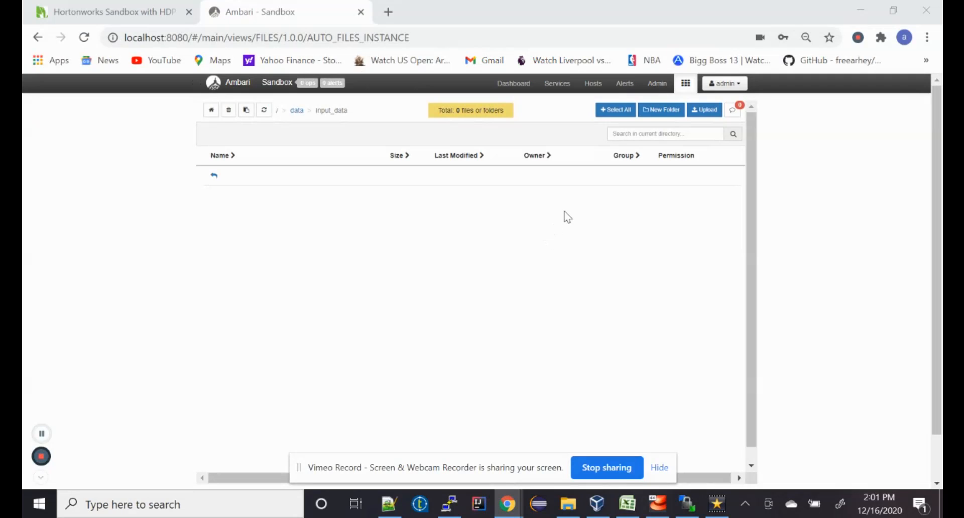
click(704, 110)
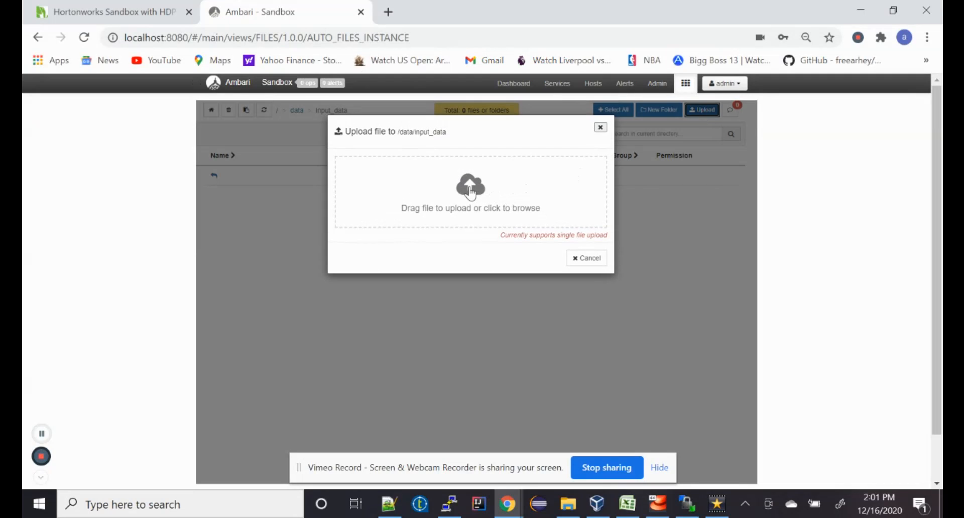
click(470, 191)
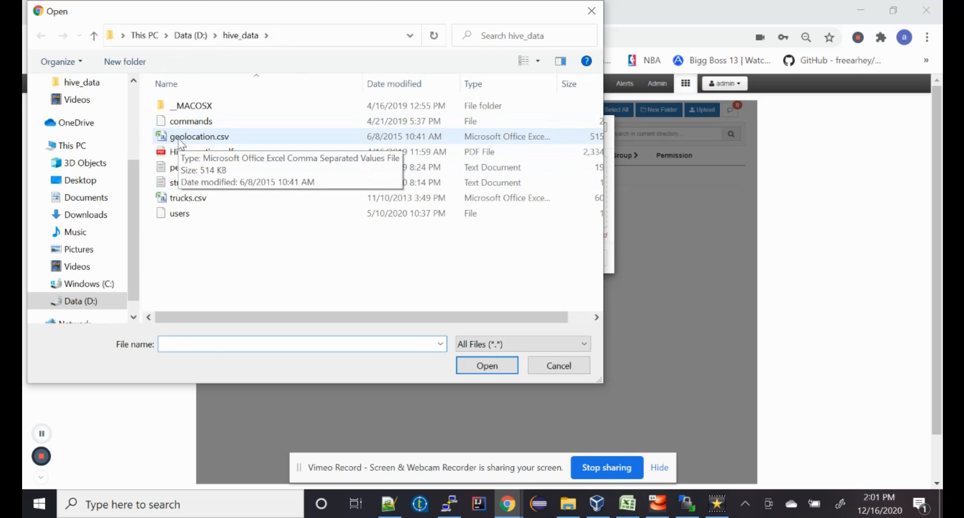
click(179, 140)
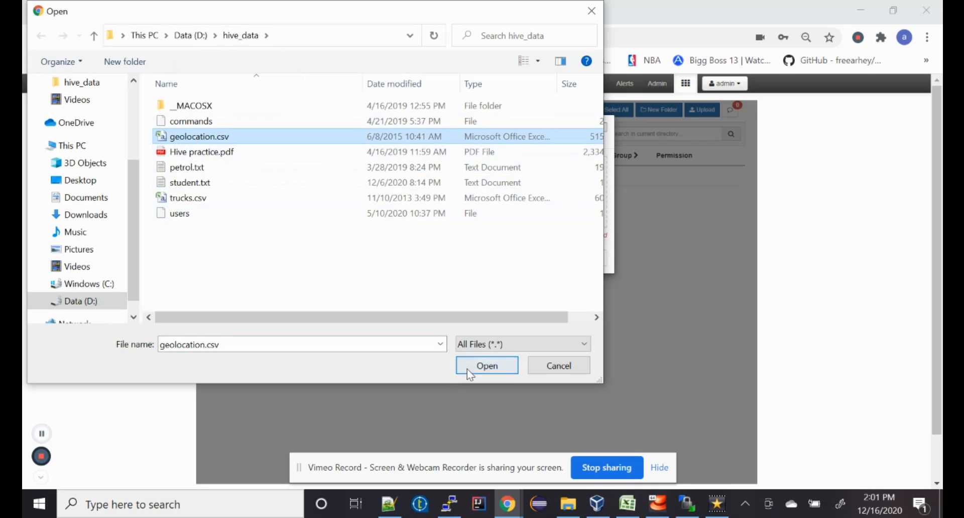
click(188, 198)
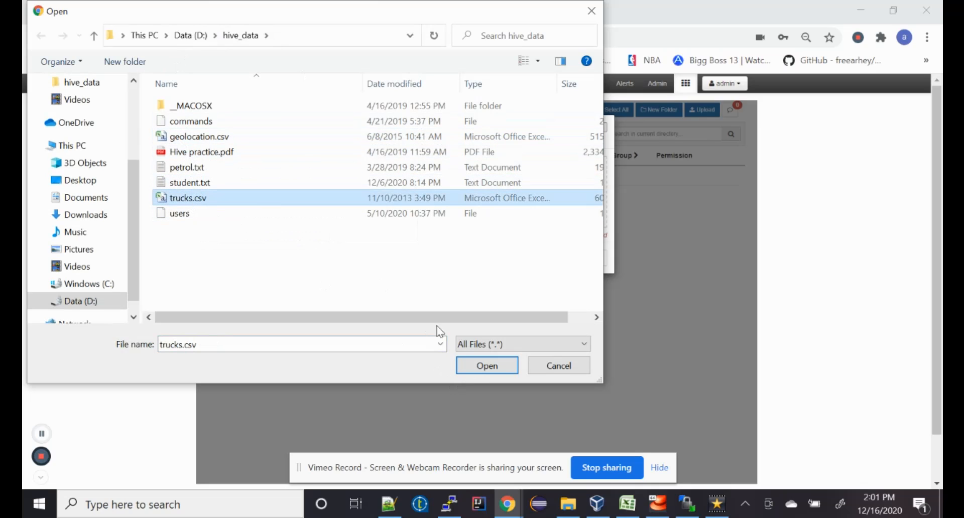
click(488, 365)
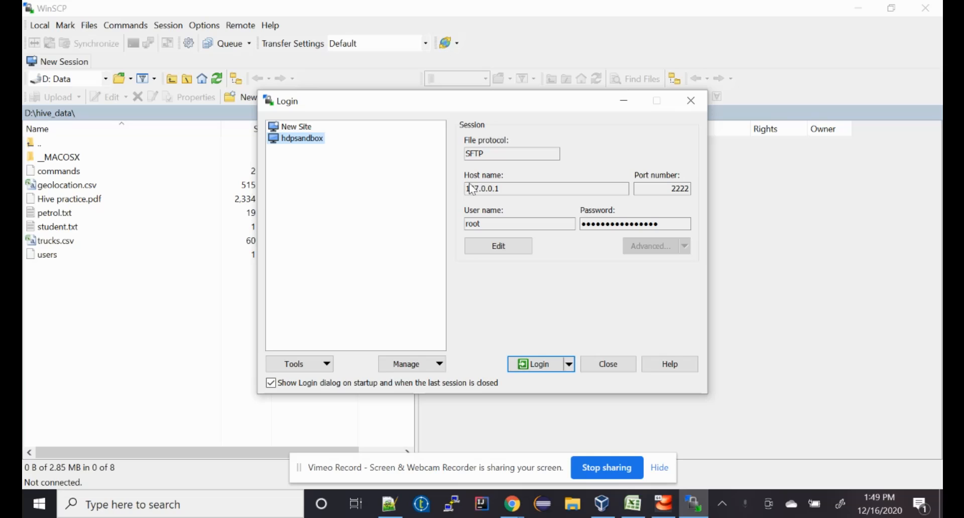
Step: Log in to the hdpsandbox site and browse the remote side to /root/hdp/
drag(510, 189, 456, 191)
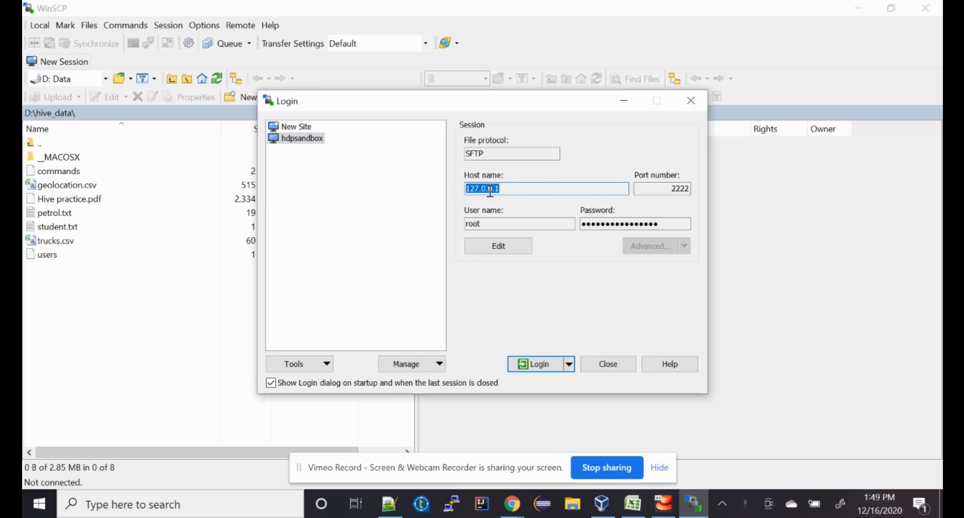
drag(673, 188, 687, 190)
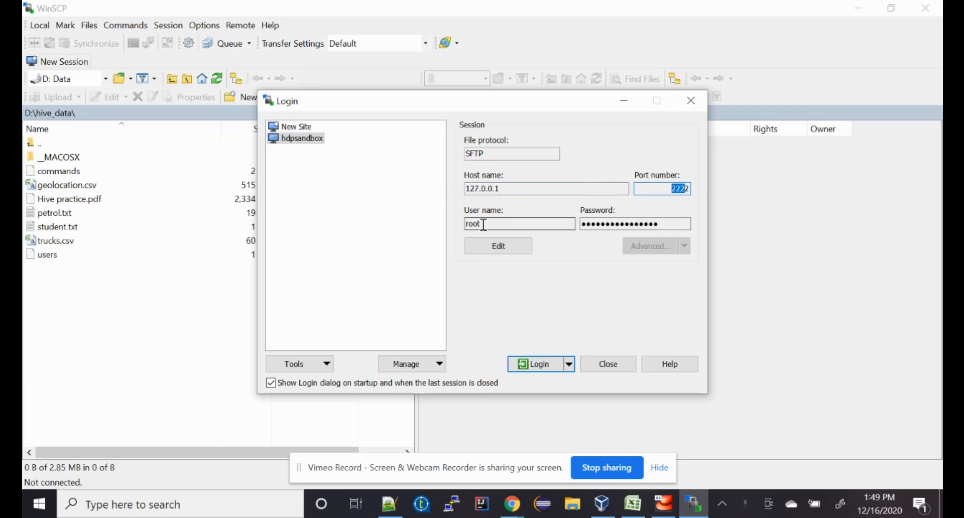
click(546, 368)
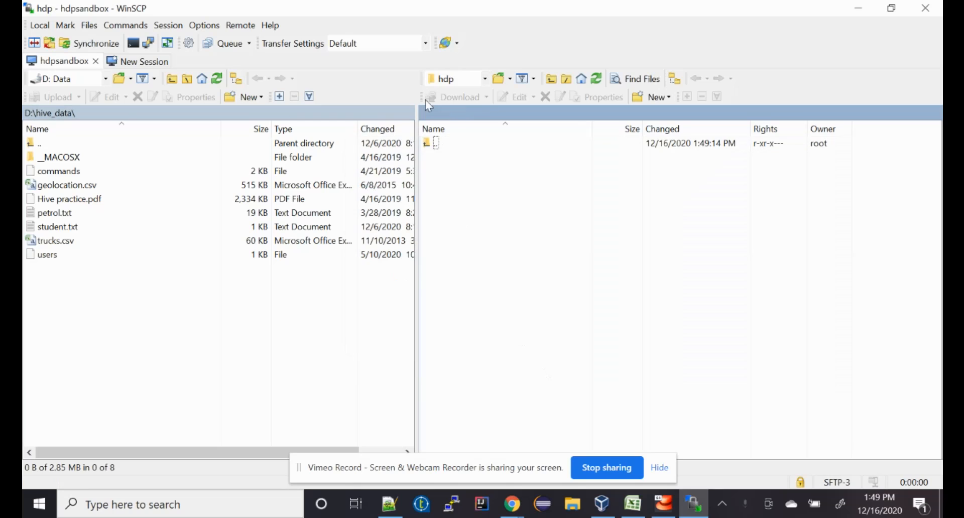
click(484, 78)
click(458, 106)
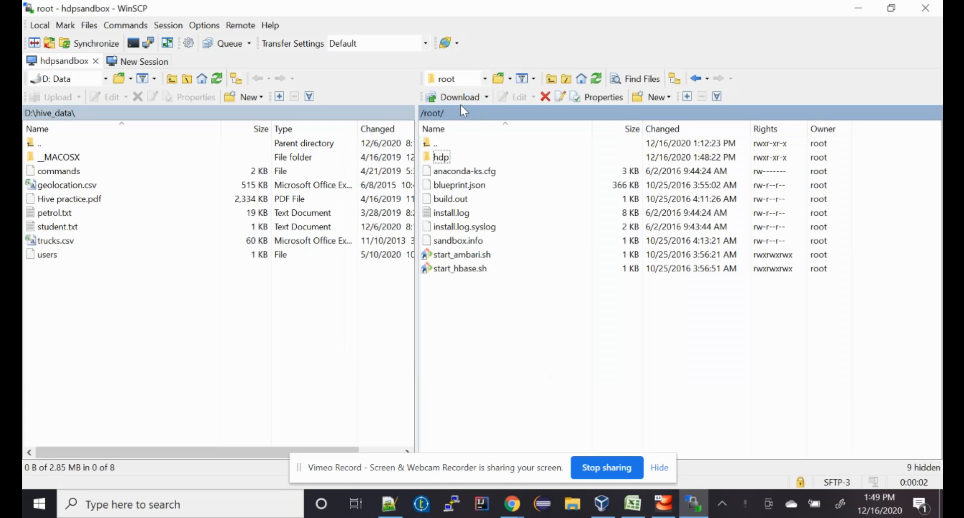
click(449, 160)
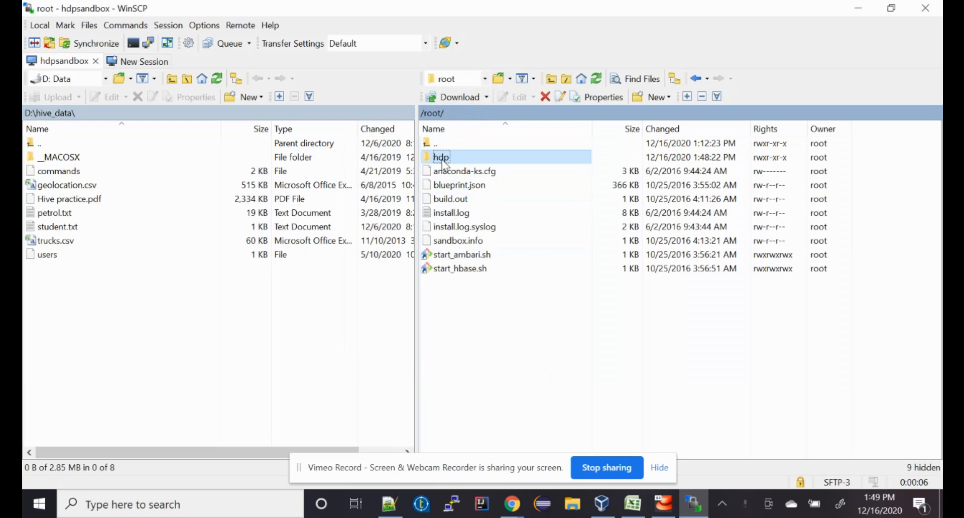
double_click(442, 159)
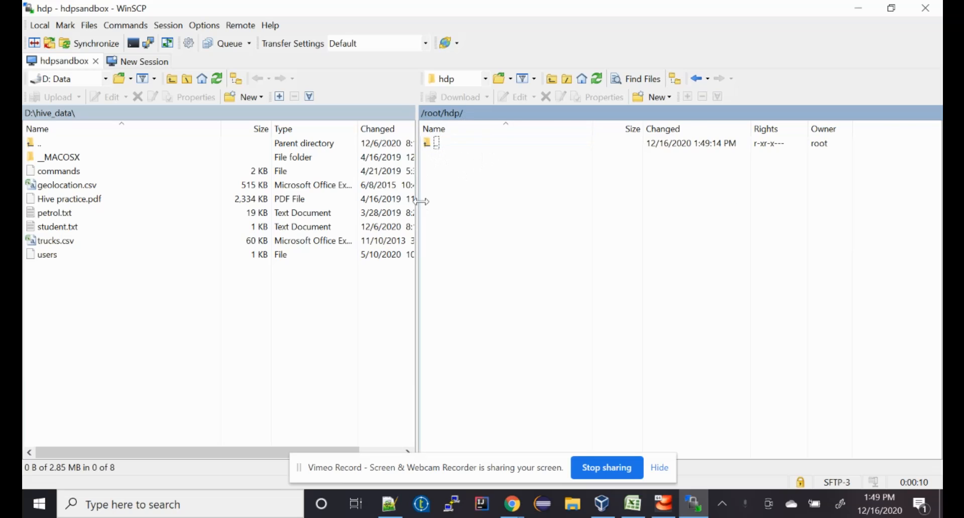
Step: Copy geolocation.csv from the local hive_data folder into /root/hdp/
drag(417, 202, 472, 203)
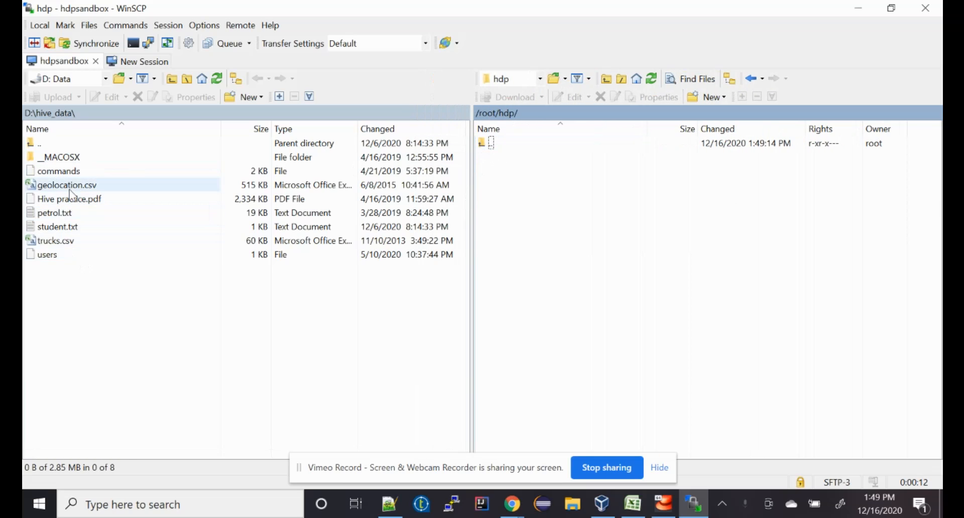
drag(73, 189, 578, 227)
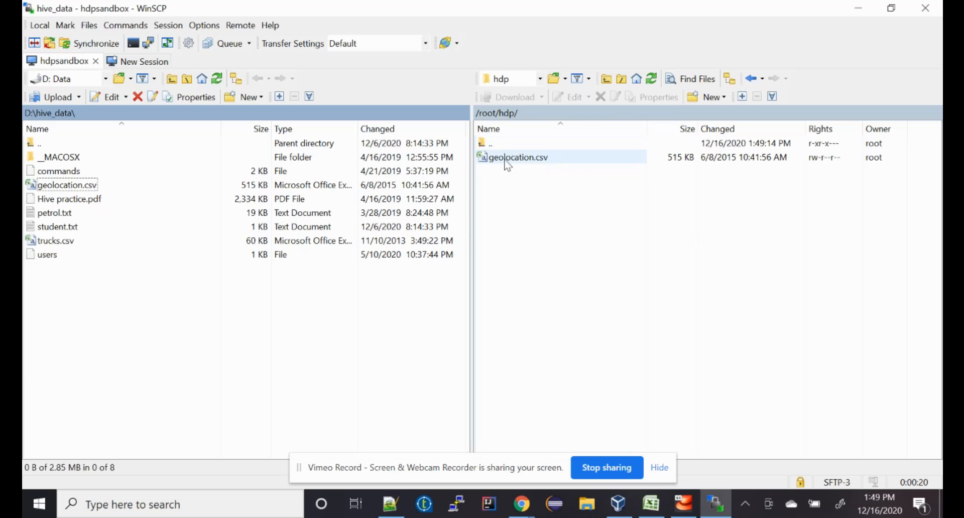
drag(471, 279, 463, 275)
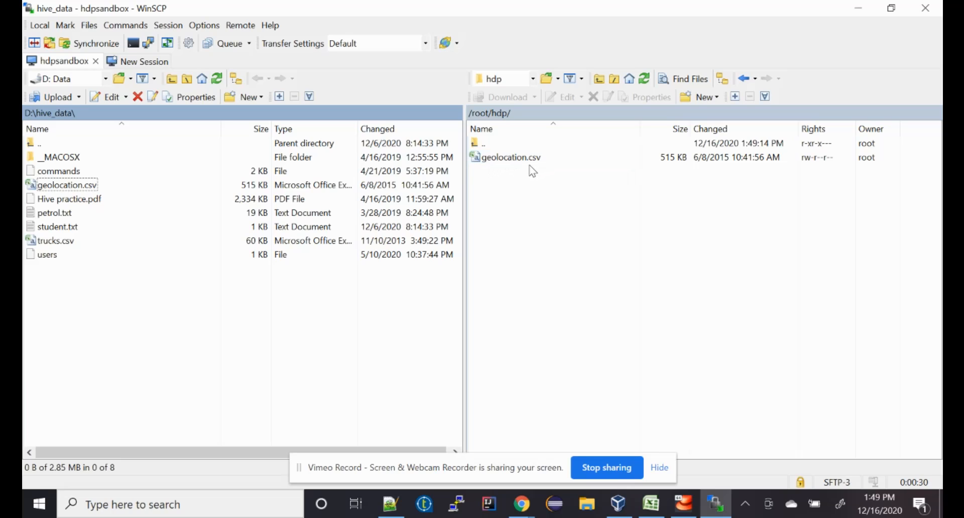
Step: Reload the Ambari /data/input_data listing, still showing only trucks.csv, and return to WinSCP
click(517, 506)
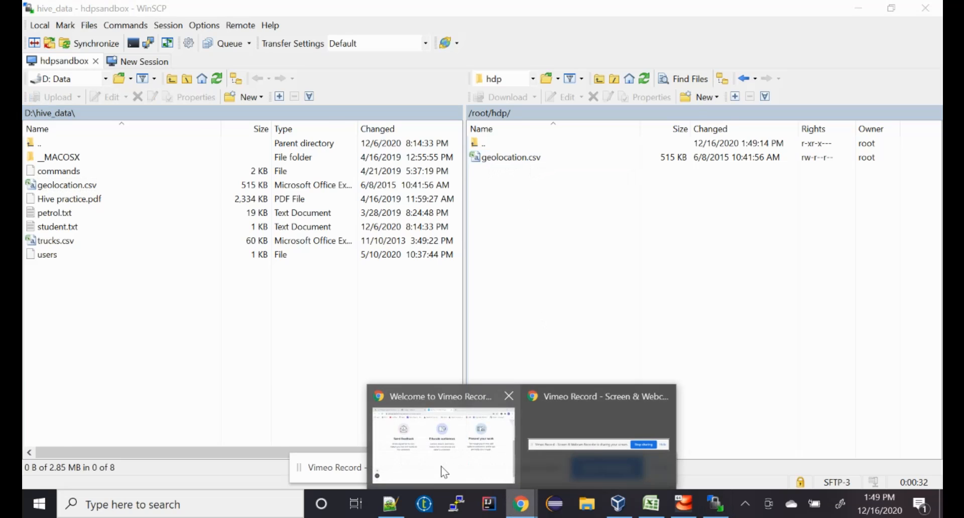
click(443, 445)
click(286, 17)
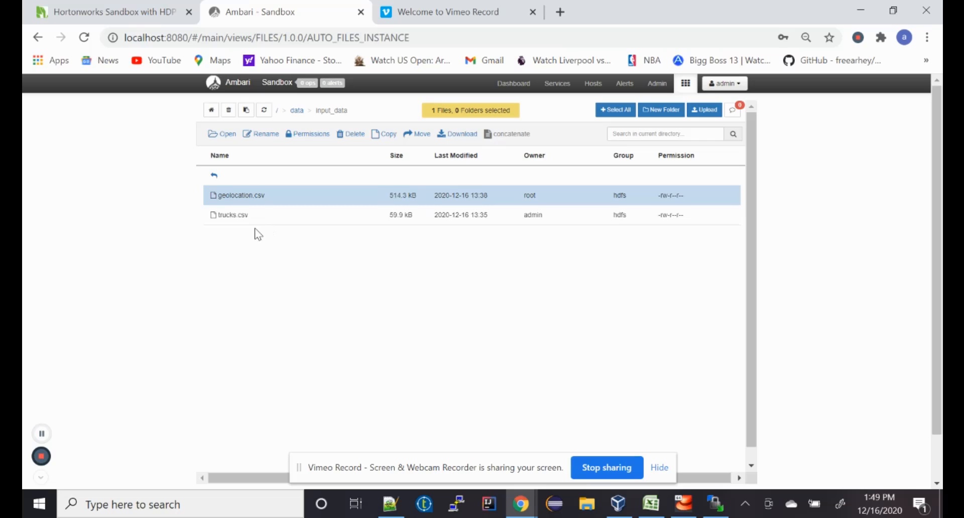
click(687, 85)
click(663, 177)
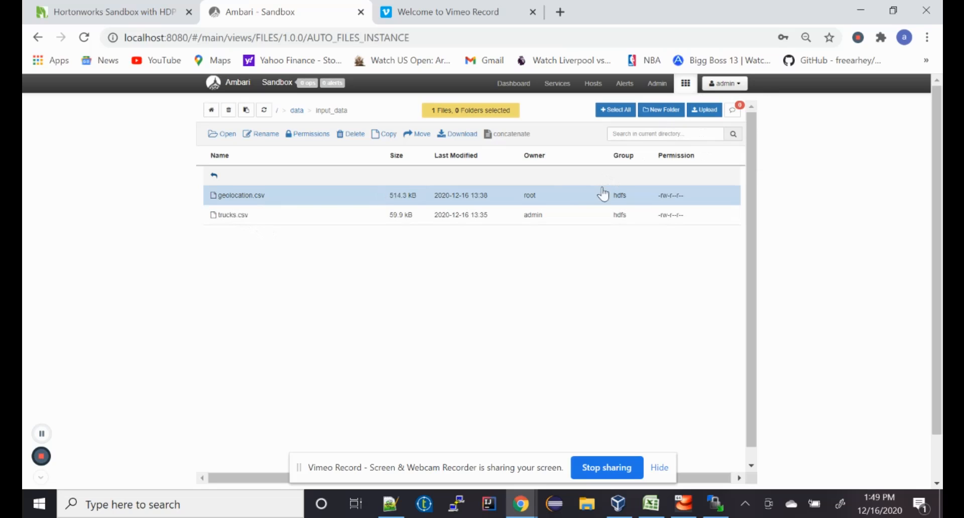
click(263, 110)
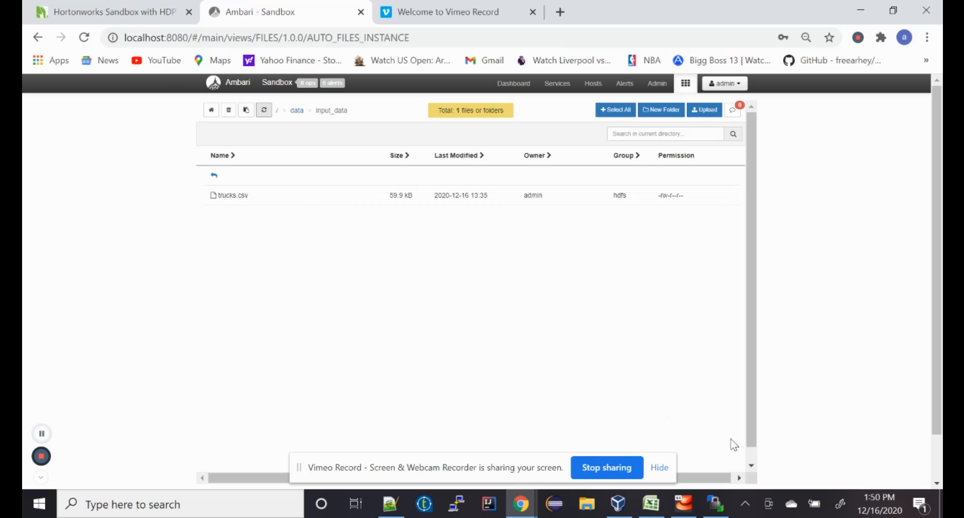
click(715, 504)
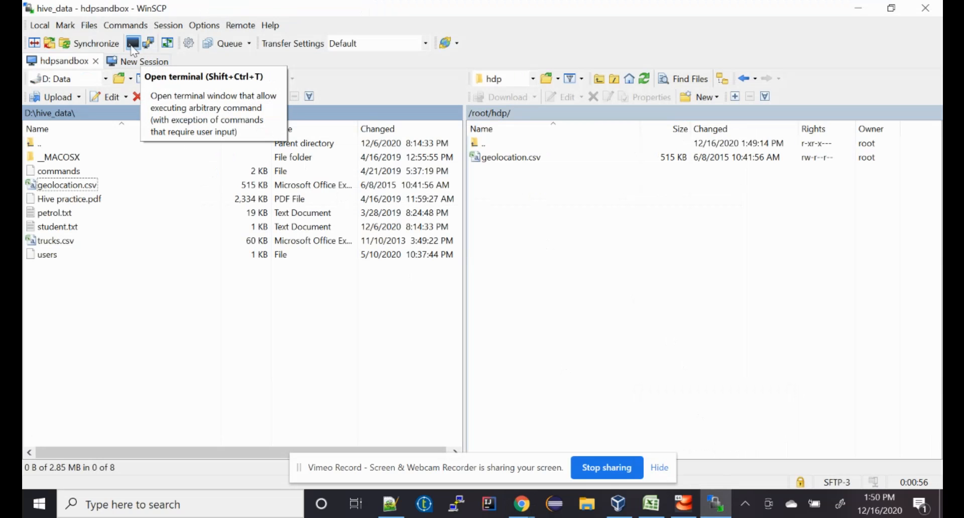
Step: Start a maximized PuTTY root shell on the sandbox from WinSCP
click(150, 45)
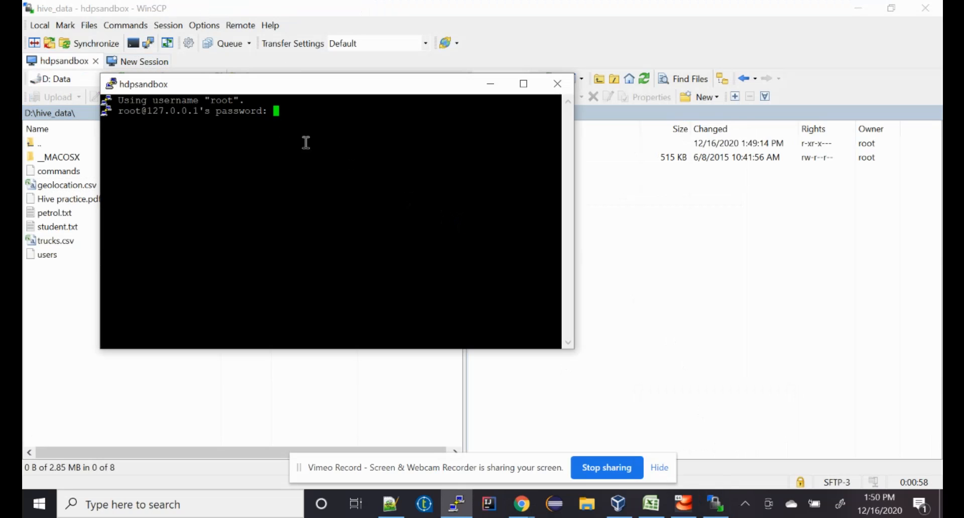
click(522, 84)
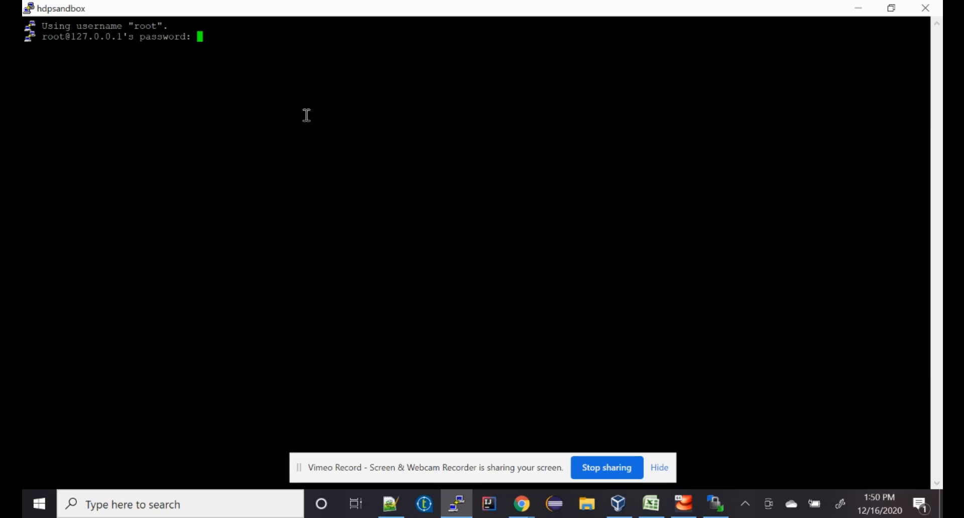
key(Return)
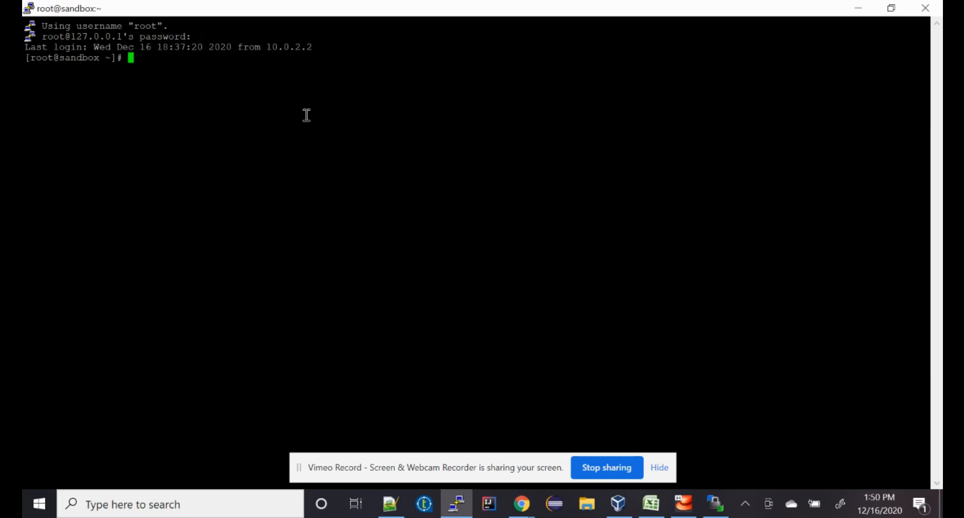
text(ls -ltr)
Step: List the home folder, move into hdp and confirm geolocation.csv is listed there
key(Return)
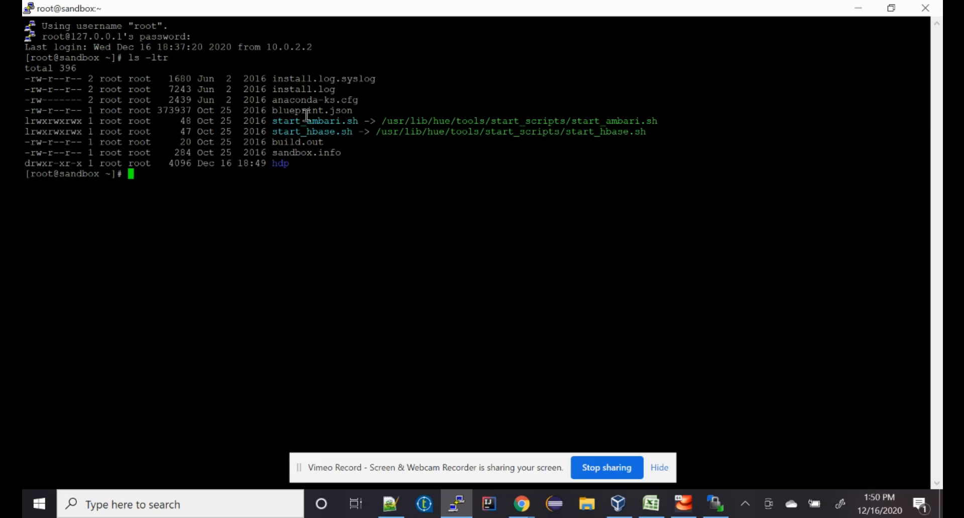
text(cd )
text(hdp)
key(Return)
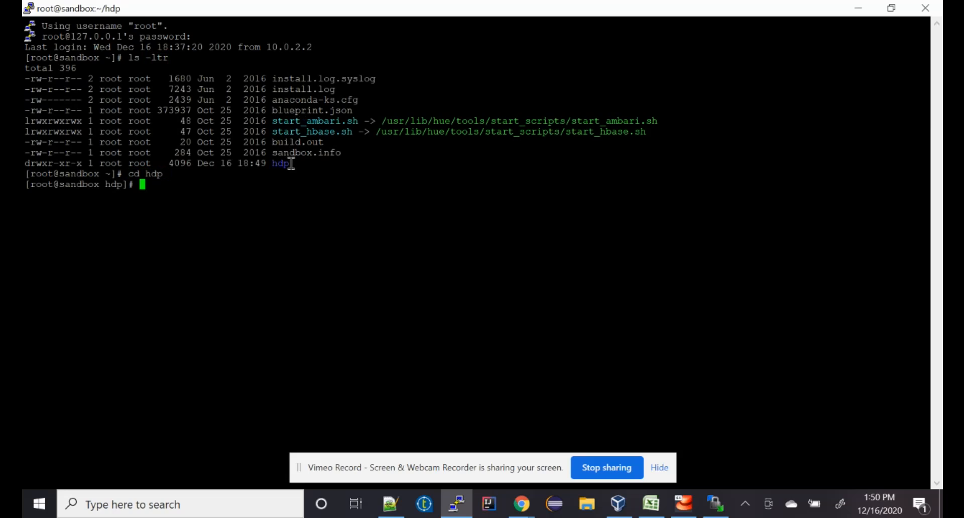
text(ls -ltr)
key(Return)
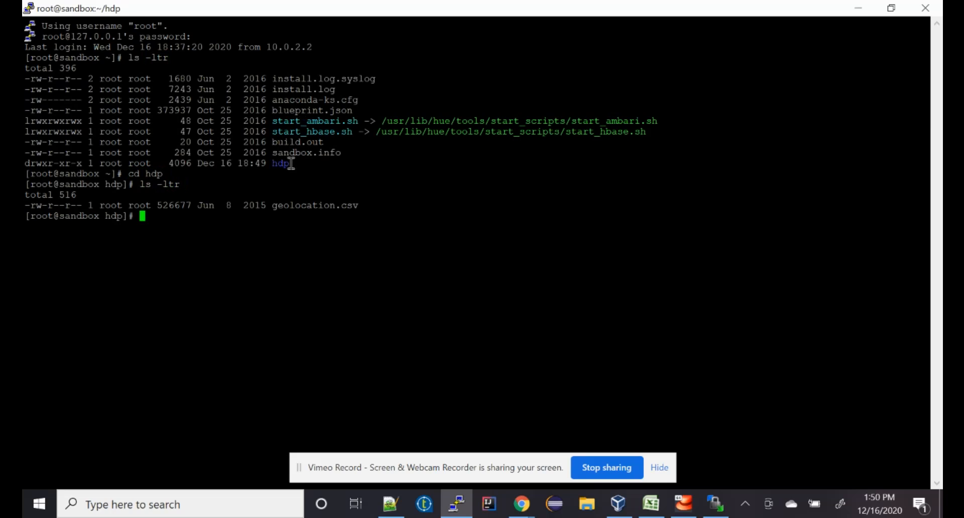
double_click(302, 205)
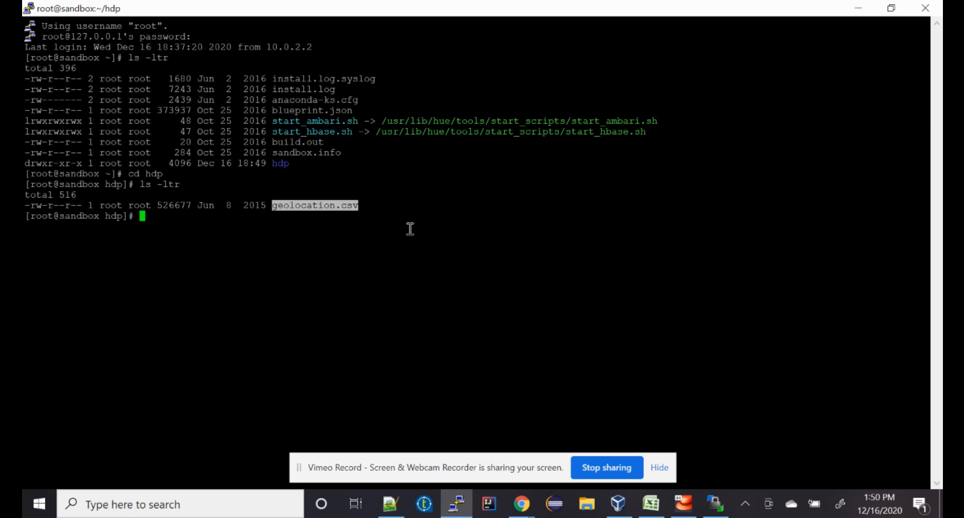
Step: Run hdfs dfs -put geolocation.csv /data/input_data/ with the pasted file name
click(395, 225)
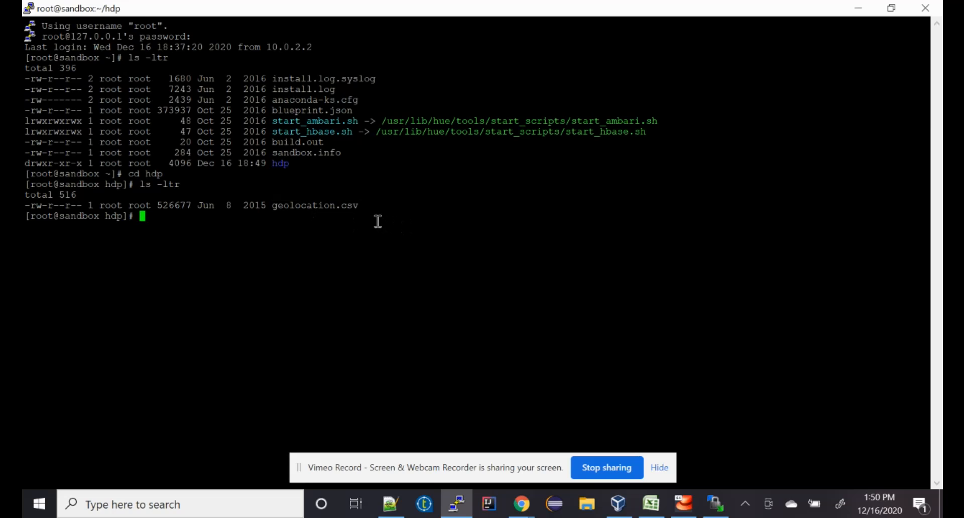
text(h)
text(df)
text(s dfs )
text(-put)
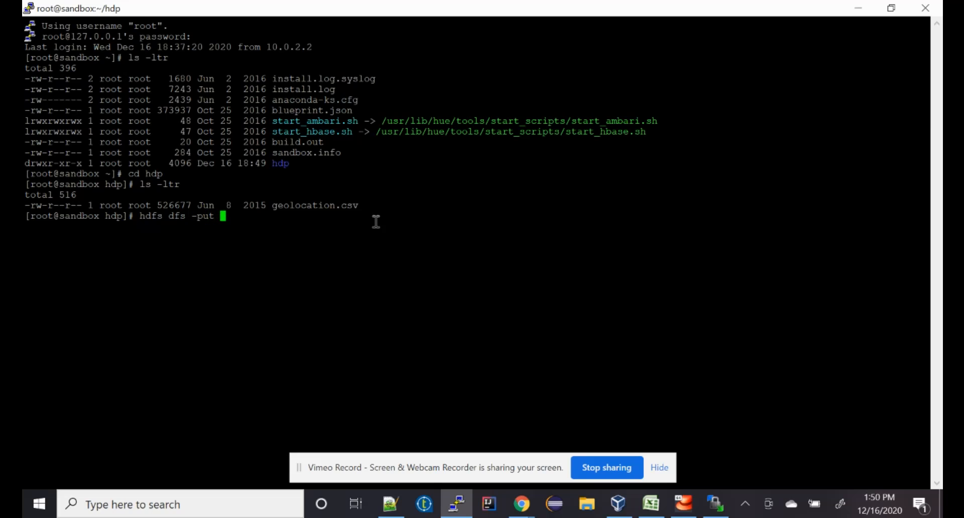
double_click(326, 205)
right_click(352, 236)
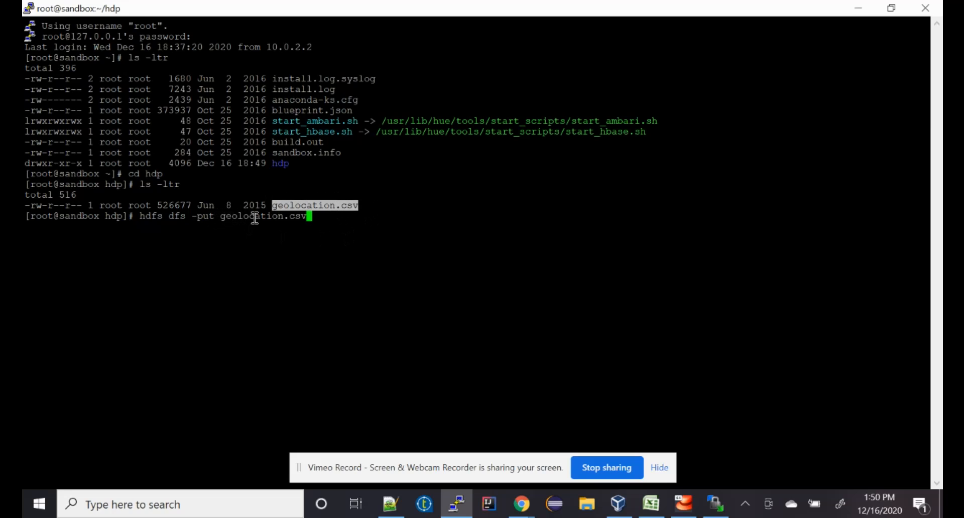
text( /d)
text(ata/inpu)
text(t_data)
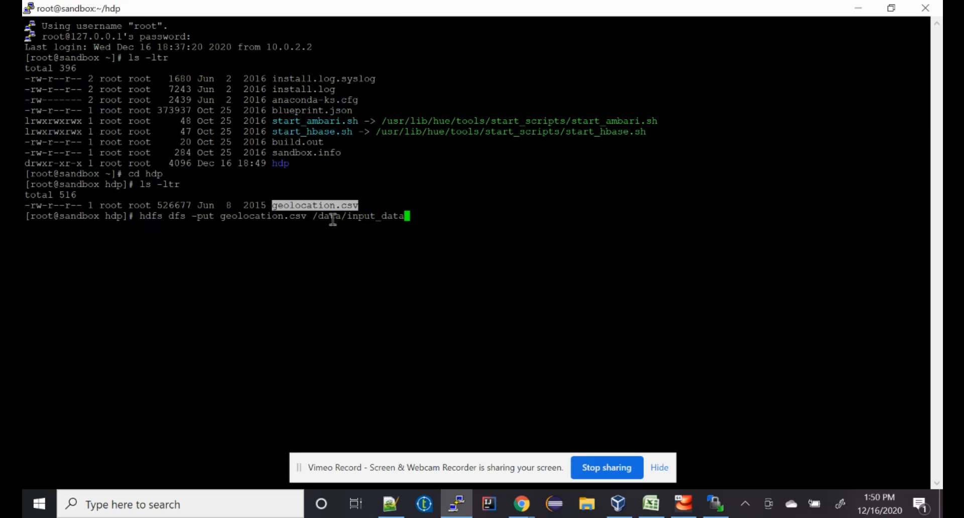
text(/)
key(Return)
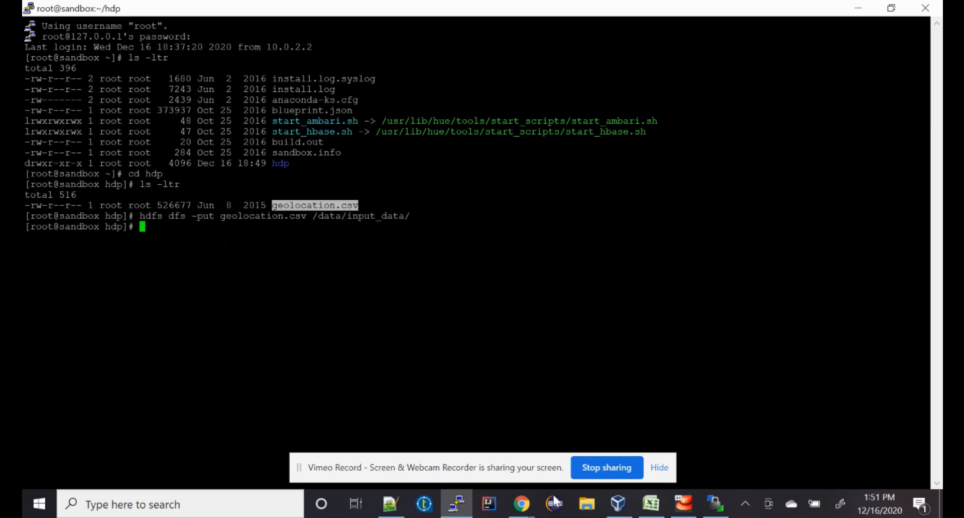
Step: Refresh the Ambari input_data listing to show geolocation.csv alongside trucks.csv
click(522, 504)
click(458, 451)
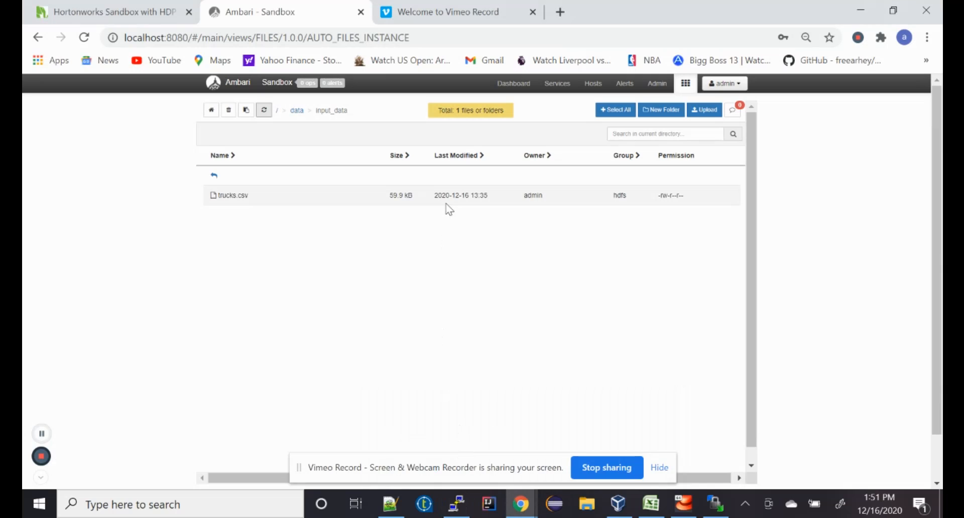
click(264, 111)
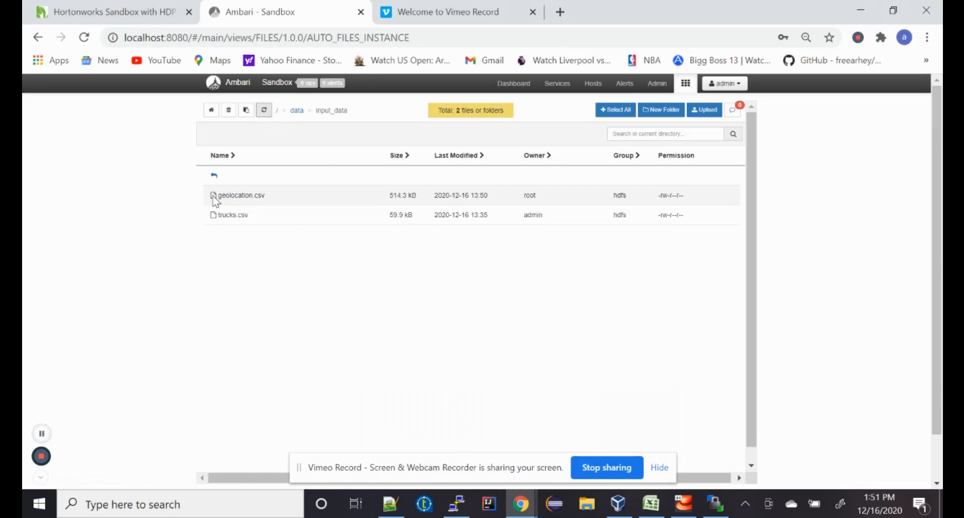